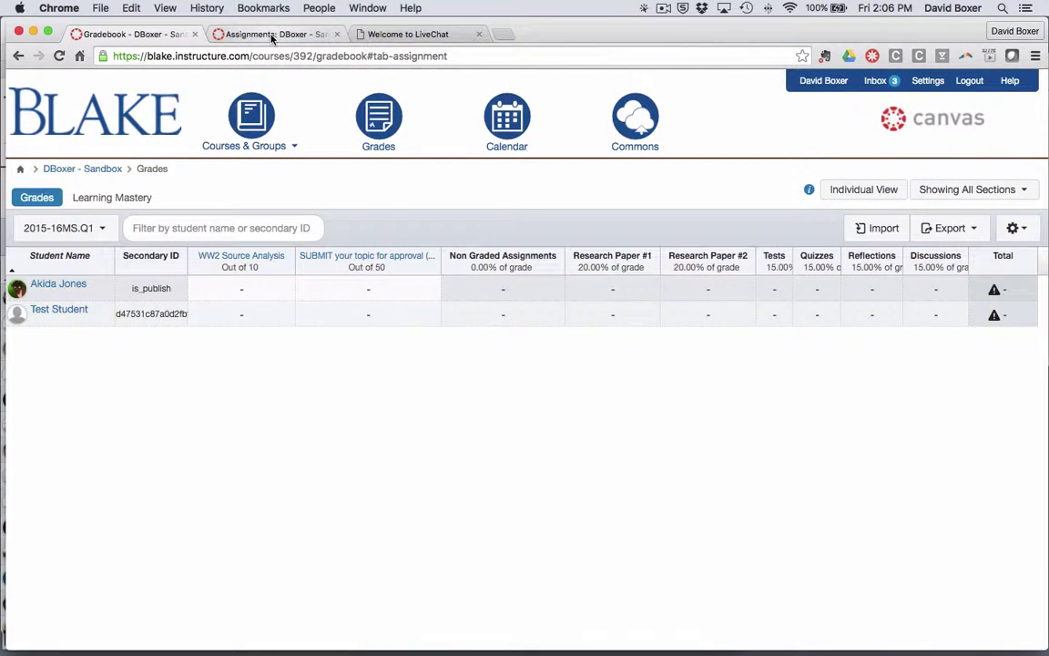
Show the course's Assignments list and scroll through Research Paper #1's seven assignments.
{"action": "left_click", "coordinate": [272, 34]}
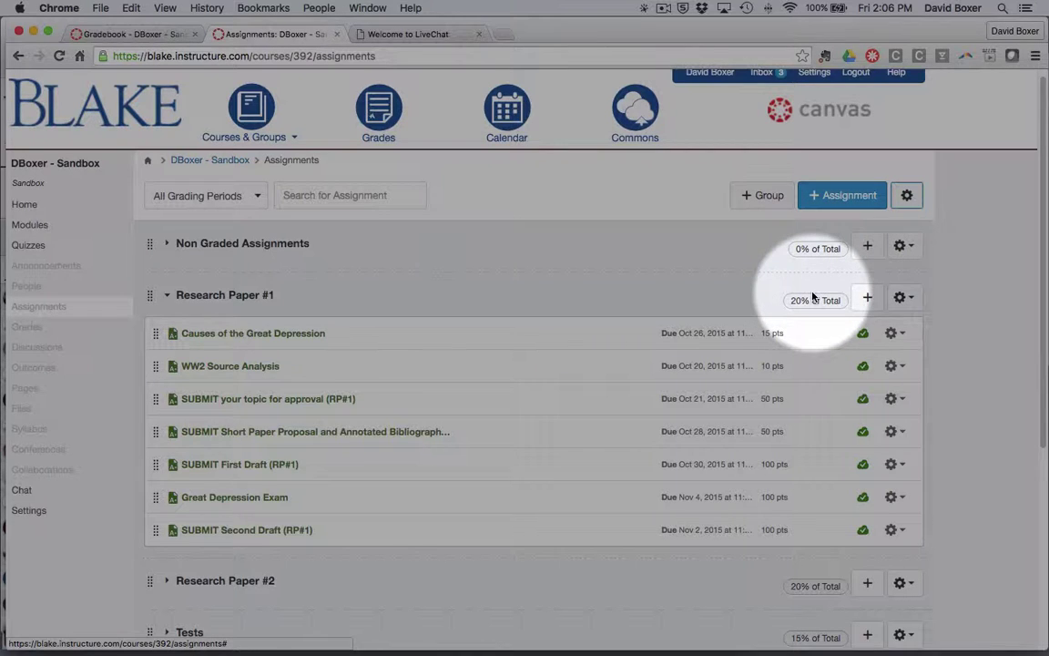
{"action": "scroll", "coordinate": [813, 296], "scroll_direction": "down", "scroll_amount": 2}
{"action": "scroll", "coordinate": [832, 294], "scroll_direction": "up", "scroll_amount": 3}
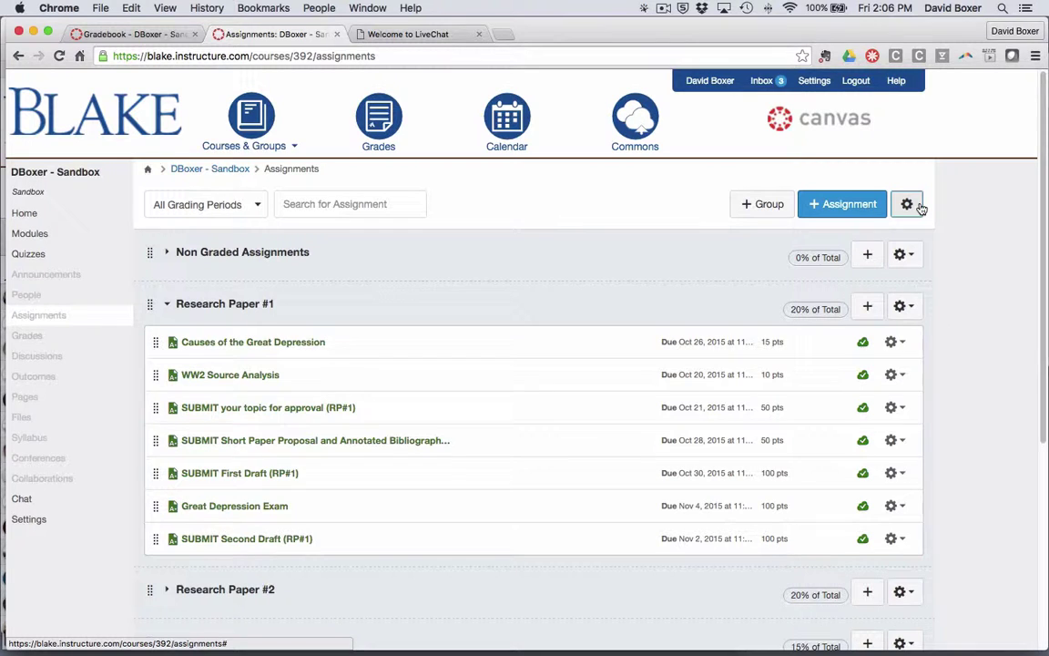
Check the group weights (0% Non Graded, 20% per research paper, 15% Tests and Quizzes) and cancel unchanged.
{"action": "left_click", "coordinate": [920, 207]}
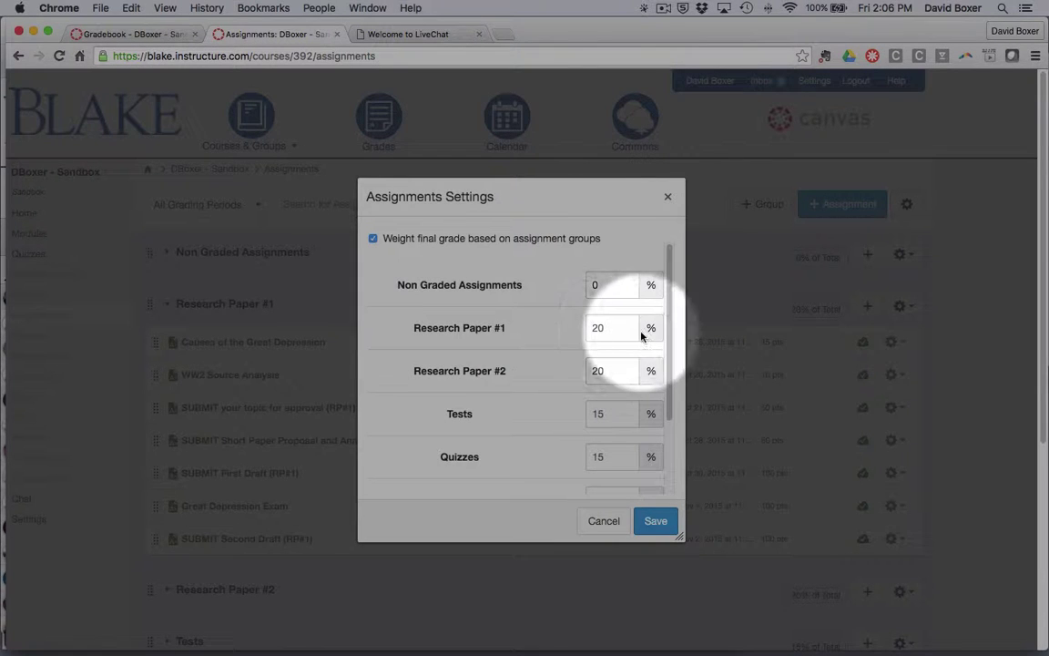
{"action": "scroll", "coordinate": [428, 373], "scroll_direction": "down", "scroll_amount": 3}
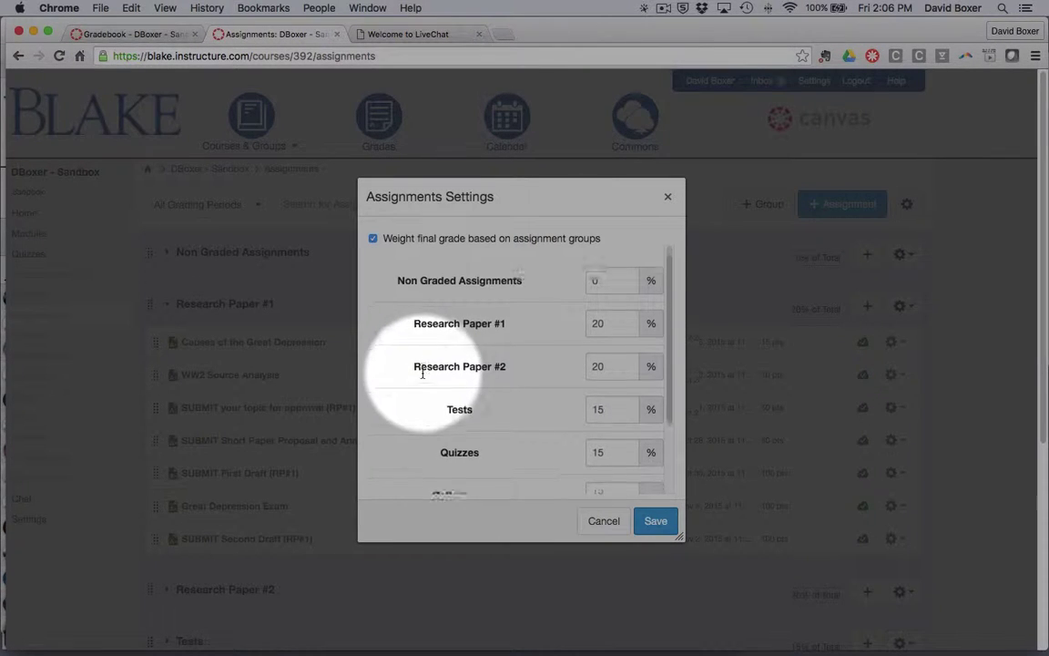
{"action": "scroll", "coordinate": [422, 373], "scroll_direction": "down", "scroll_amount": 2}
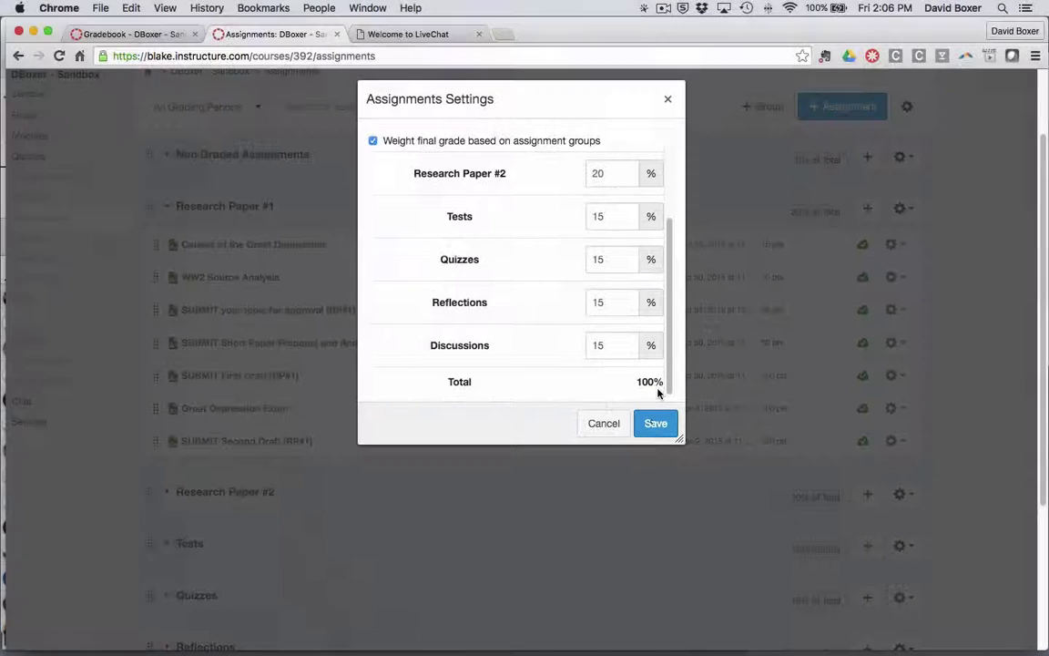
{"action": "left_click", "coordinate": [613, 427]}
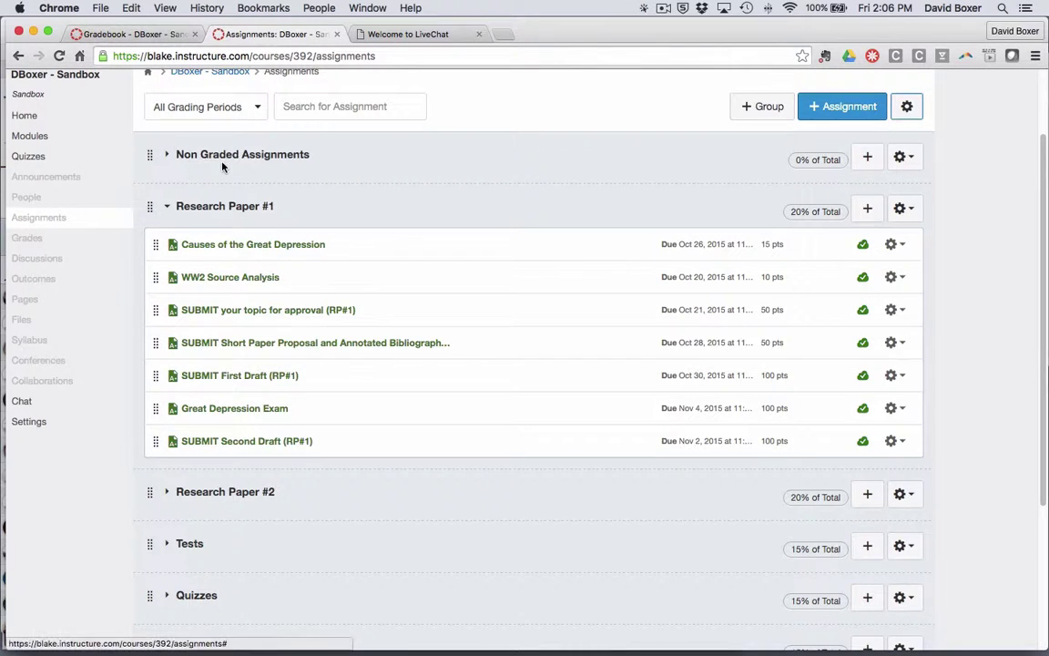
Go back to the gradebook, keeping the 2015-16MS.Q1 grading period selected.
{"action": "scroll", "coordinate": [221, 166], "scroll_direction": "up", "scroll_amount": 2}
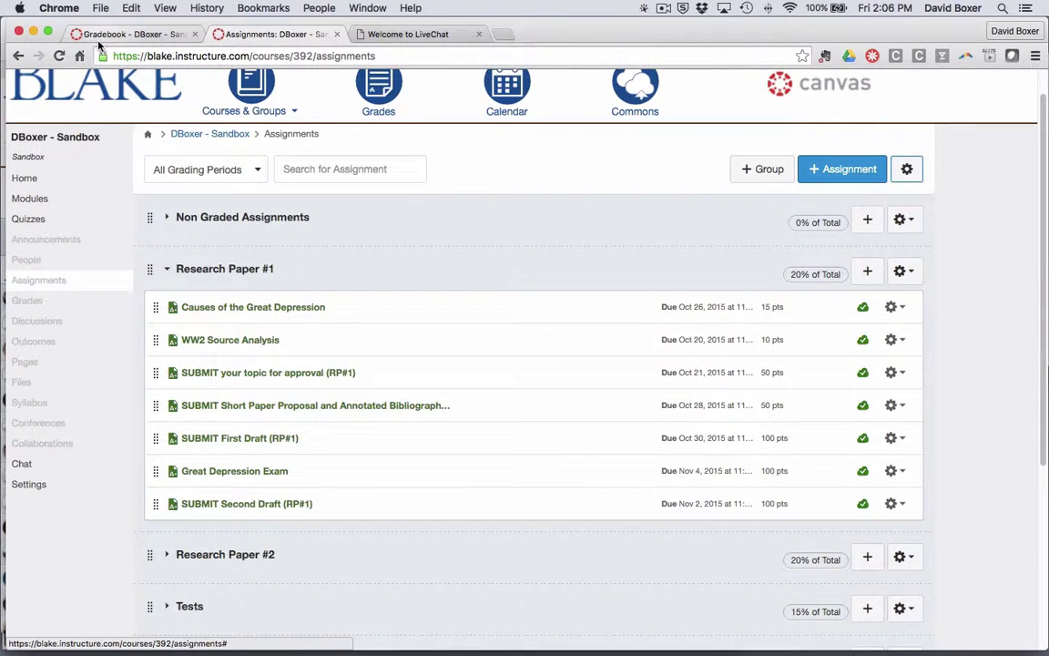
{"action": "left_click", "coordinate": [104, 36]}
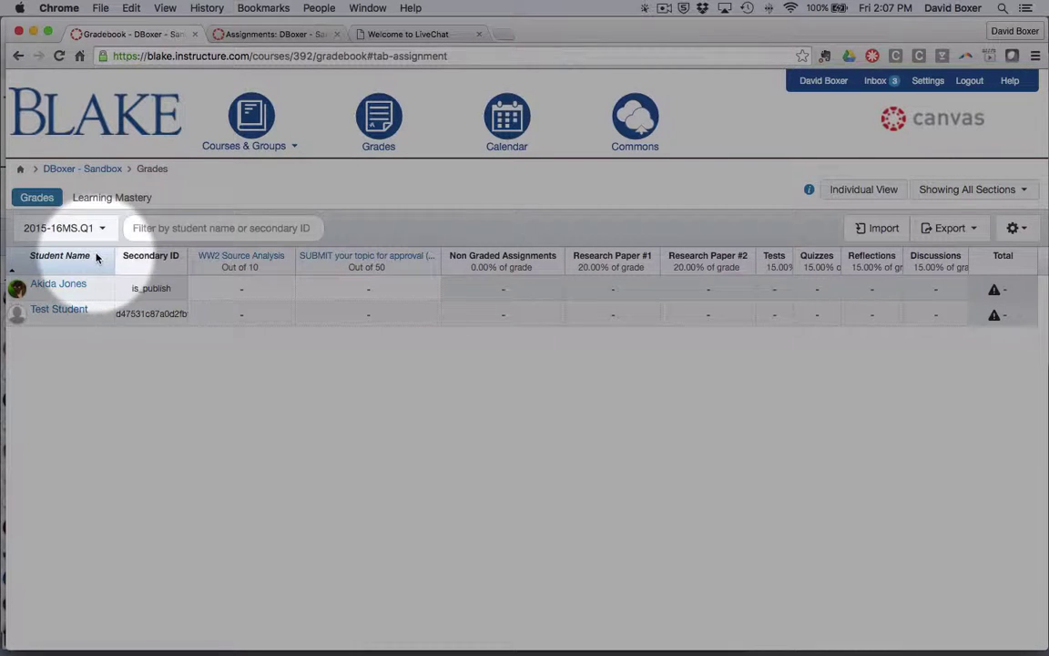
{"action": "left_click", "coordinate": [53, 228]}
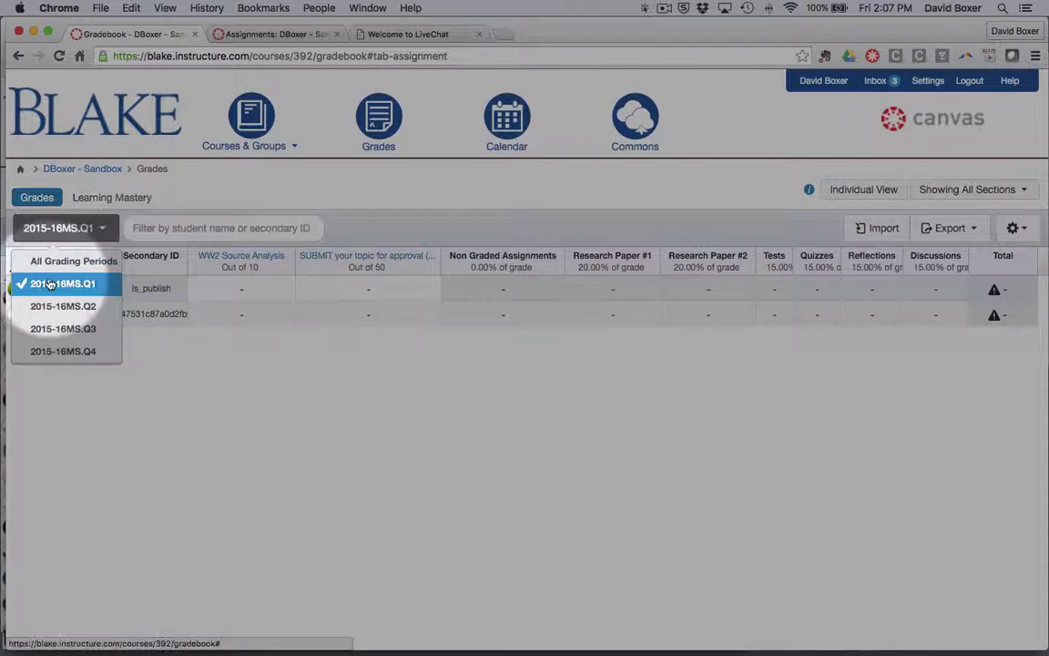
{"action": "left_click", "coordinate": [234, 210]}
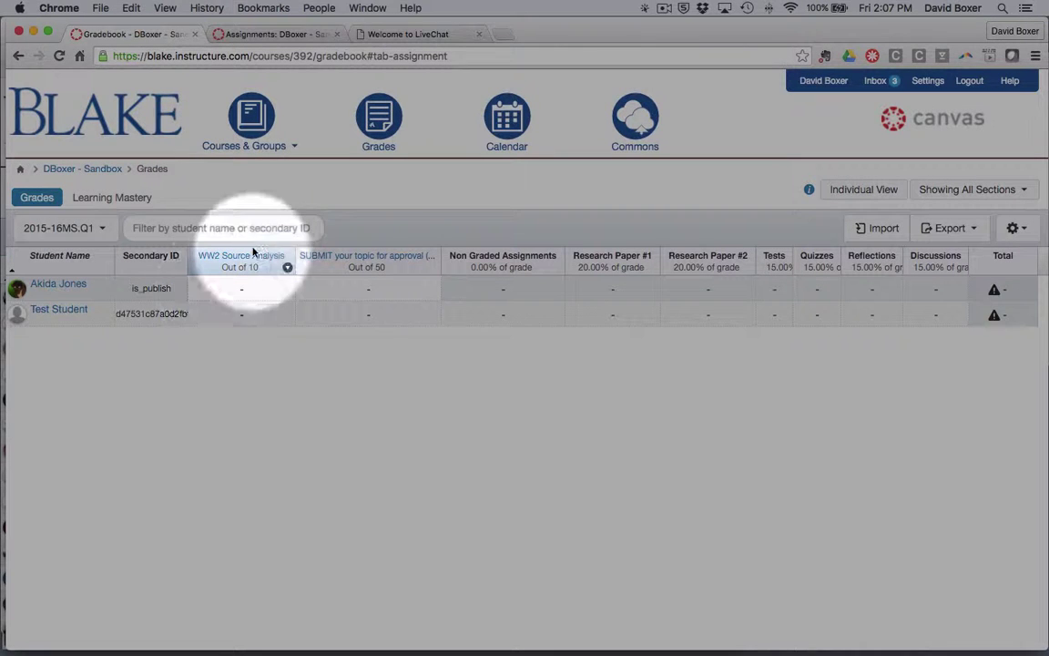
Score the first student 10 on WW2 Source Analysis and 25 on SUBMIT your topic.
{"action": "left_click", "coordinate": [235, 291]}
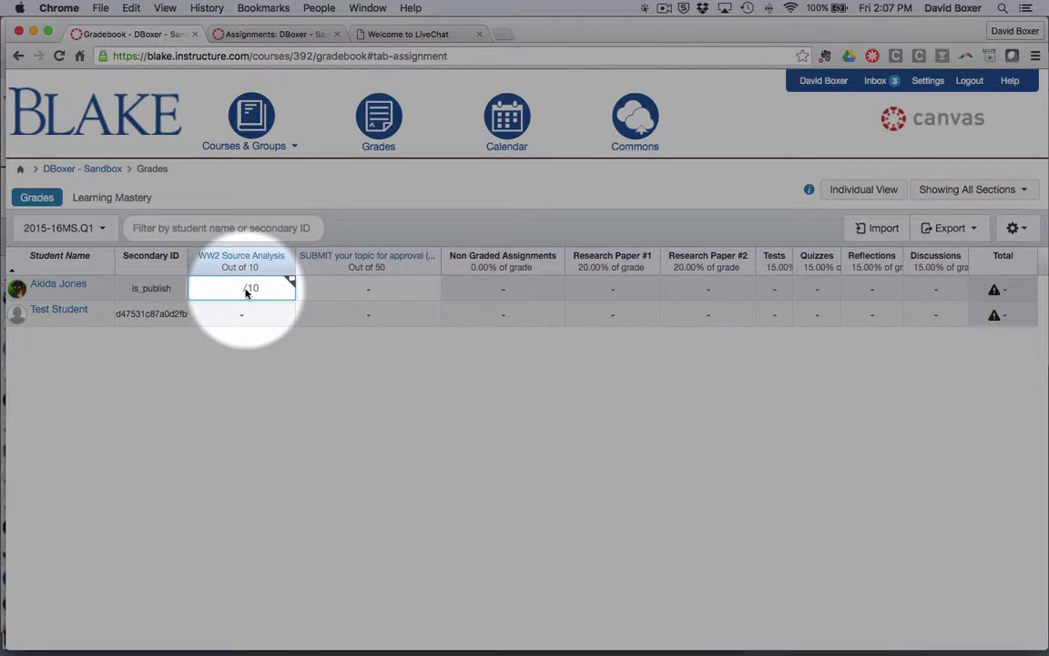
{"action": "type", "text": "10"}
{"action": "left_click", "coordinate": [323, 289]}
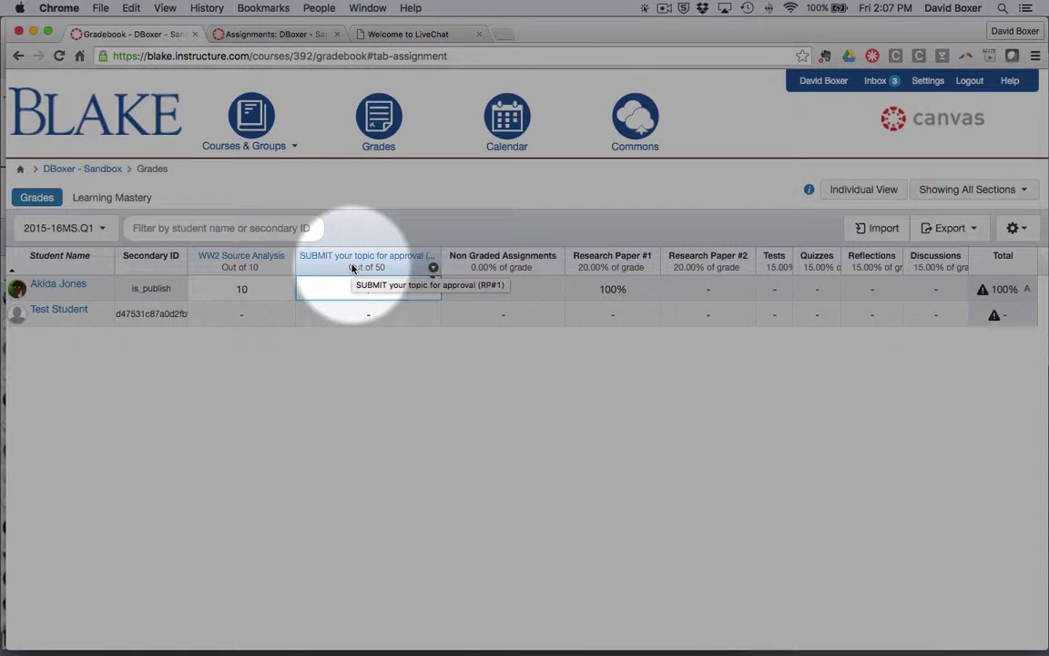
{"action": "left_click", "coordinate": [356, 293]}
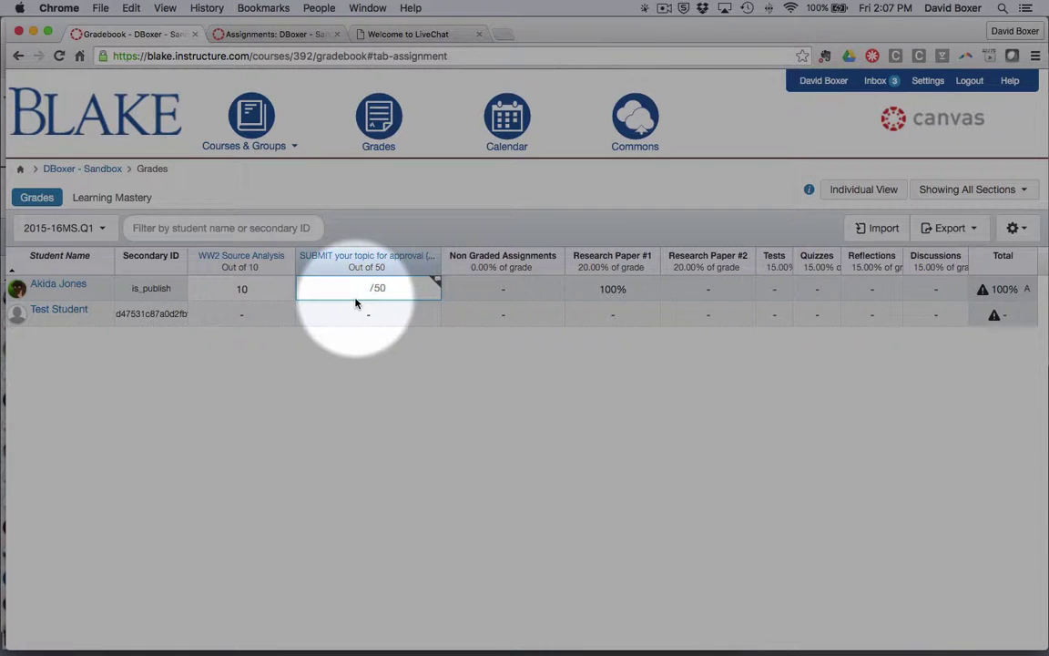
{"action": "type", "text": "25"}
{"action": "key", "text": "Tab"}
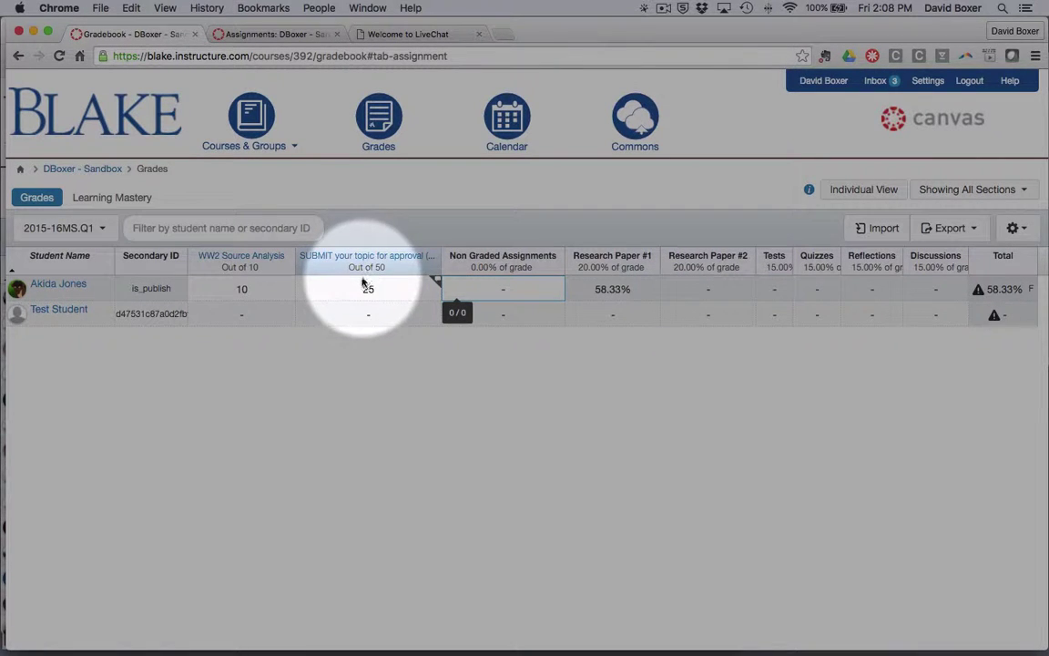
{"action": "mouse_move", "coordinate": [604, 288]}
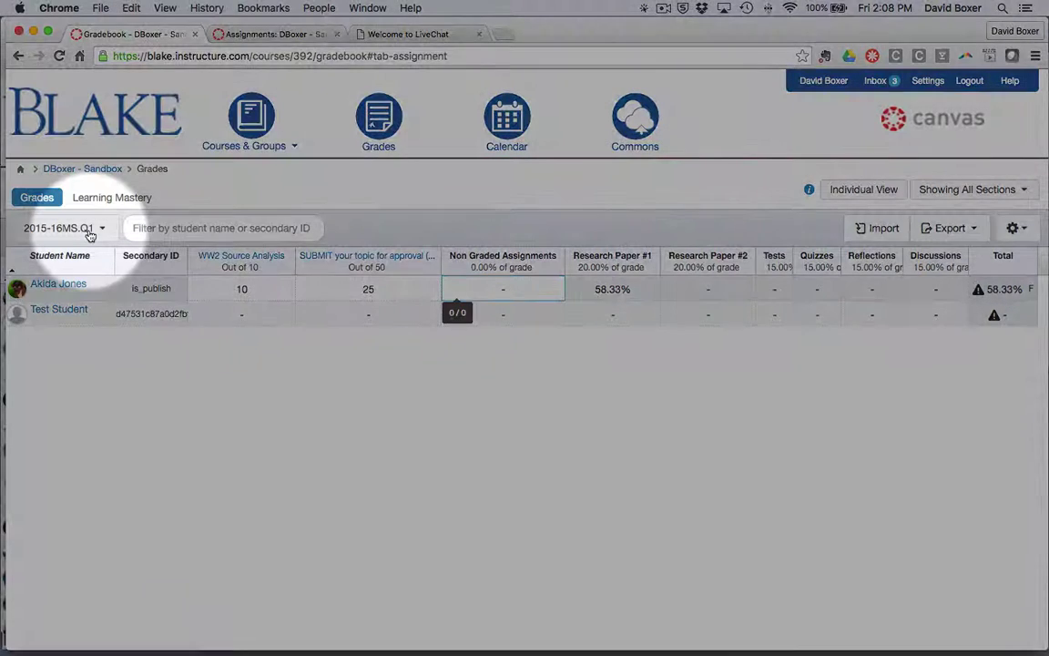
Switch the gradebook to the 2015-16MS.Q2 period, then view the Assignments list.
{"action": "left_click", "coordinate": [89, 232]}
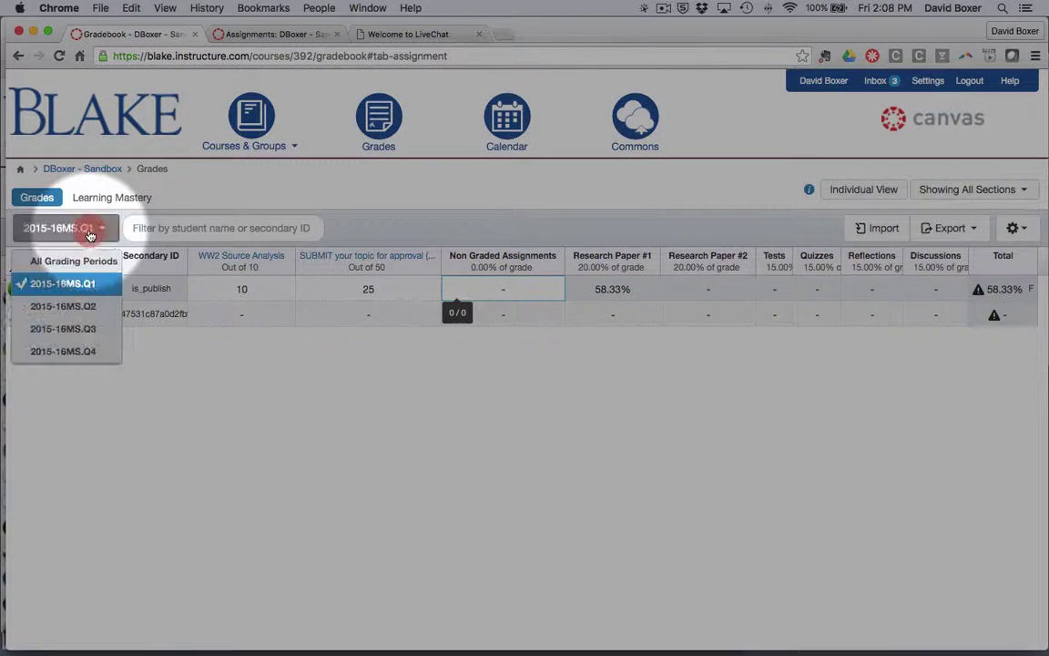
{"action": "left_click", "coordinate": [87, 307]}
{"action": "left_click", "coordinate": [289, 38]}
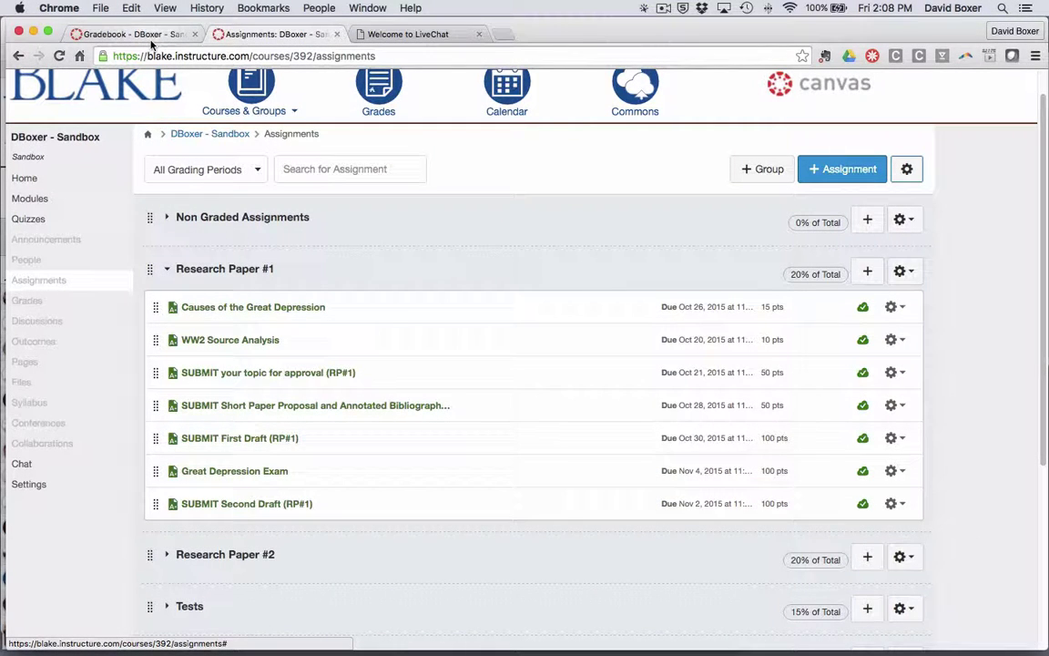
In the gradebook, enter 15, 40, 50, 80 and 90 starting at Causes of the Great Depression.
{"action": "left_click", "coordinate": [109, 35]}
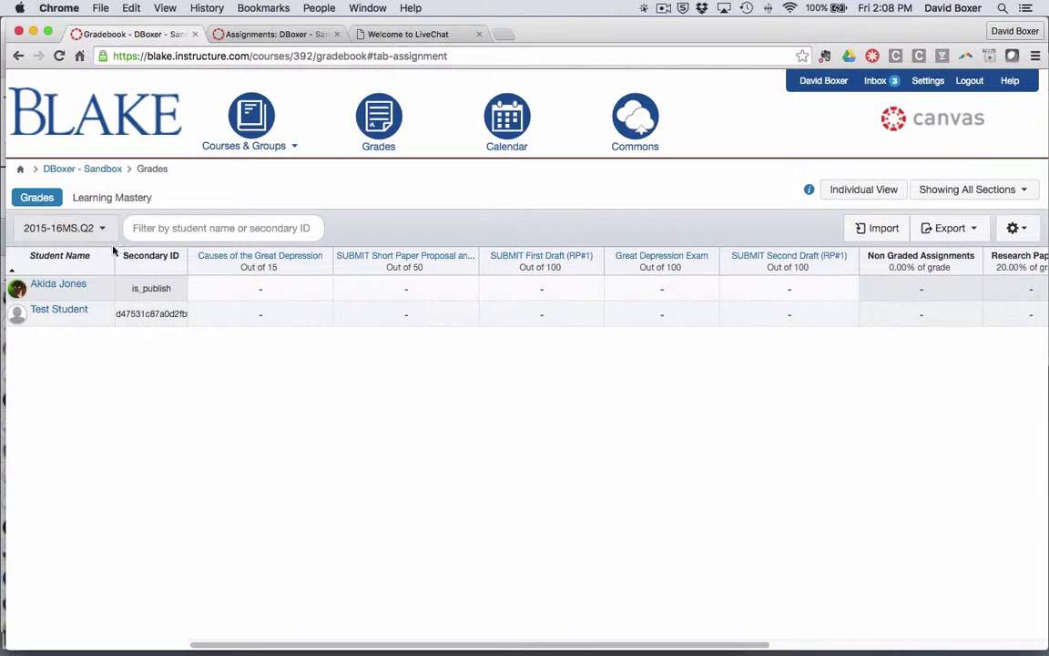
{"action": "left_click", "coordinate": [245, 290]}
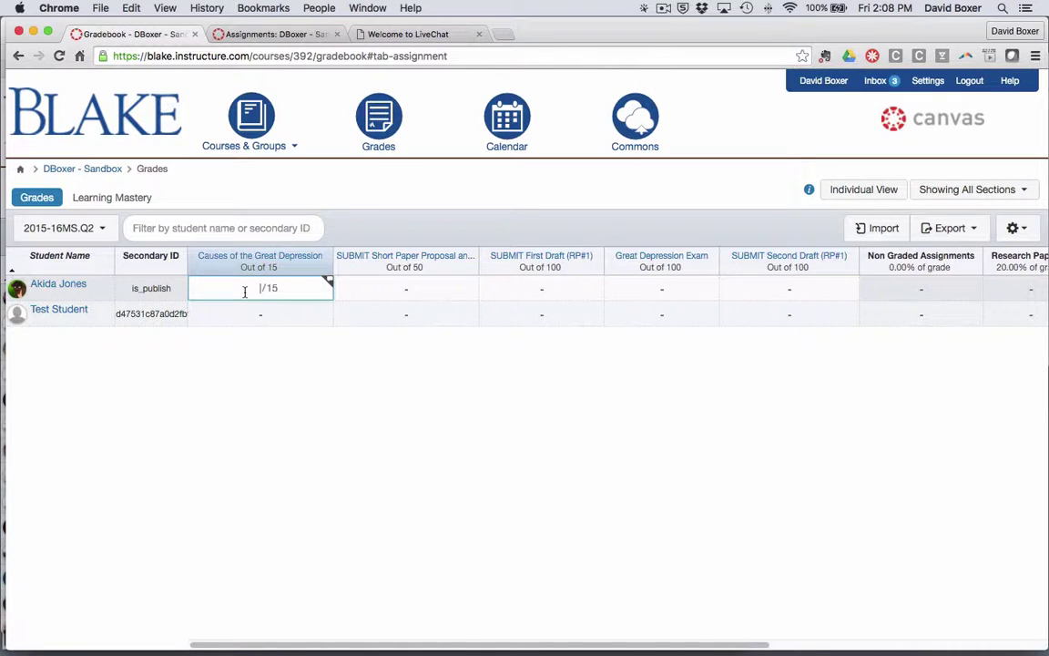
{"action": "type", "text": "15"}
{"action": "key", "text": "Tab"}
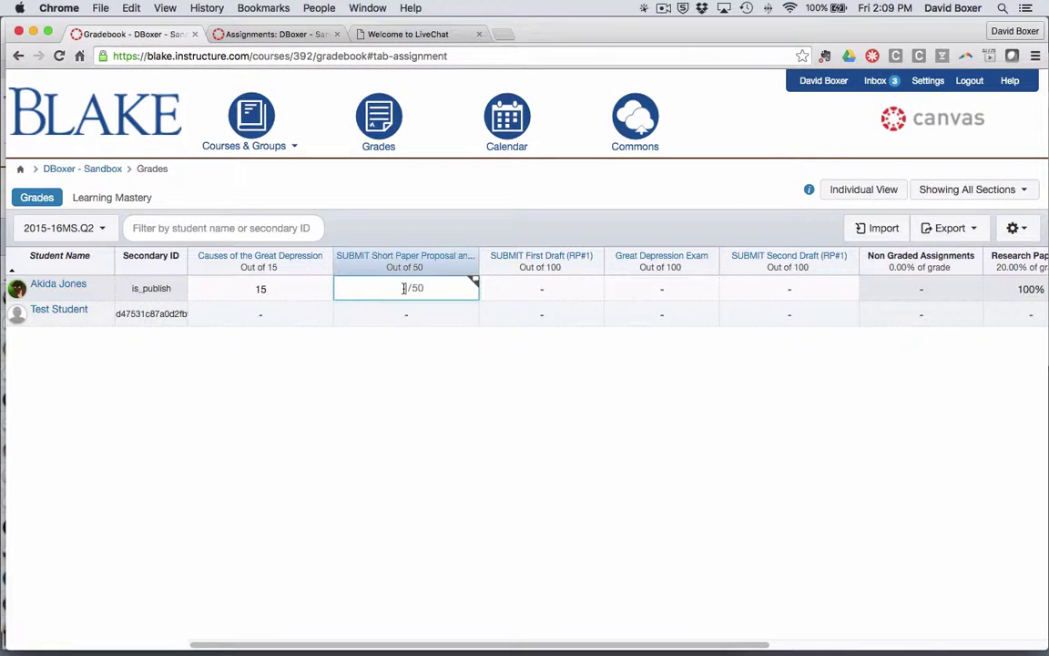
{"action": "type", "text": "40"}
{"action": "key", "text": "Tab"}
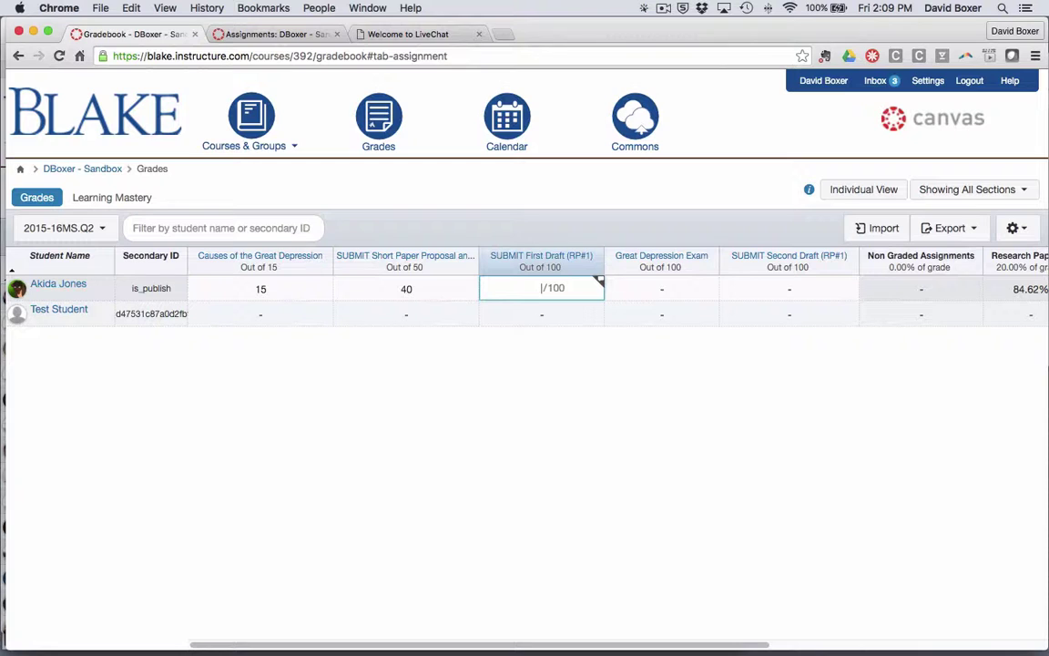
{"action": "type", "text": "50"}
{"action": "key", "text": "Tab"}
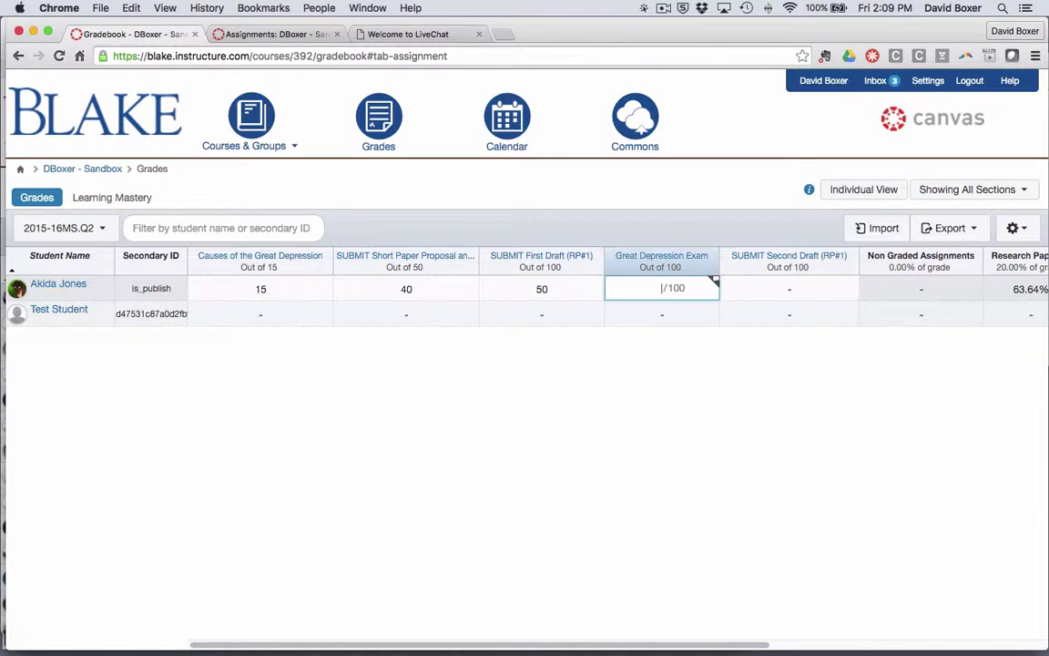
{"action": "type", "text": "80"}
{"action": "key", "text": "Tab"}
{"action": "type", "text": "90"}
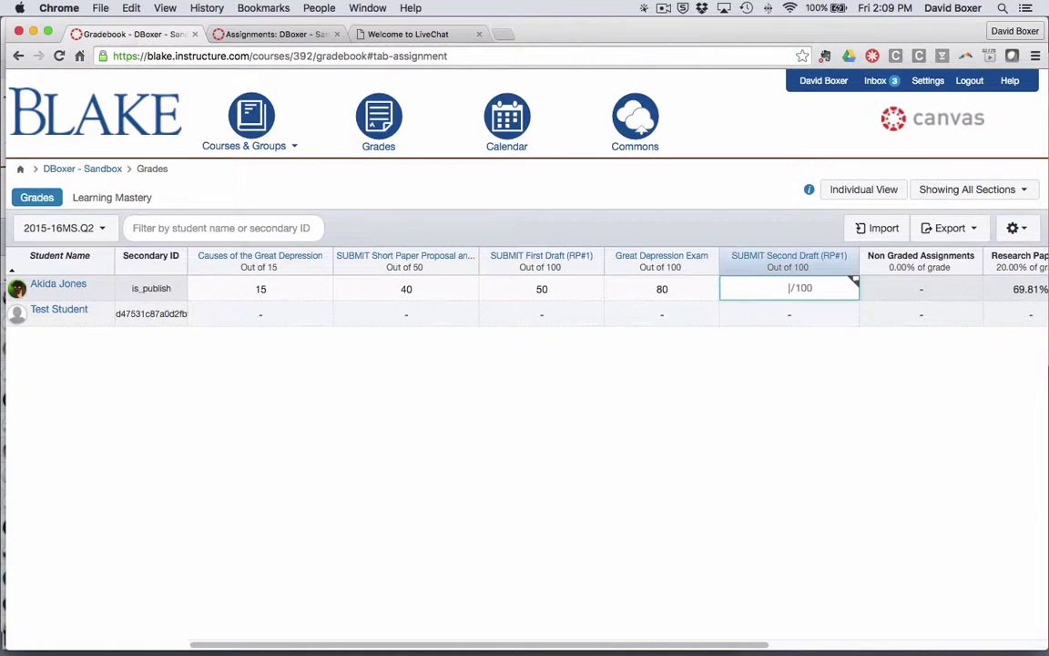
{"action": "key", "text": "Tab"}
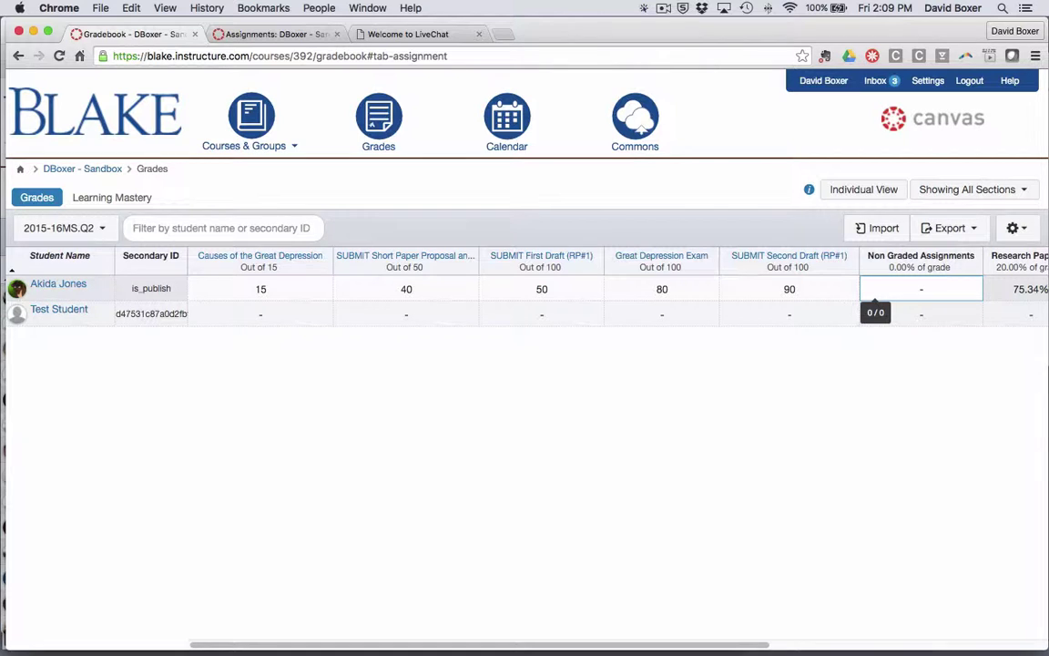